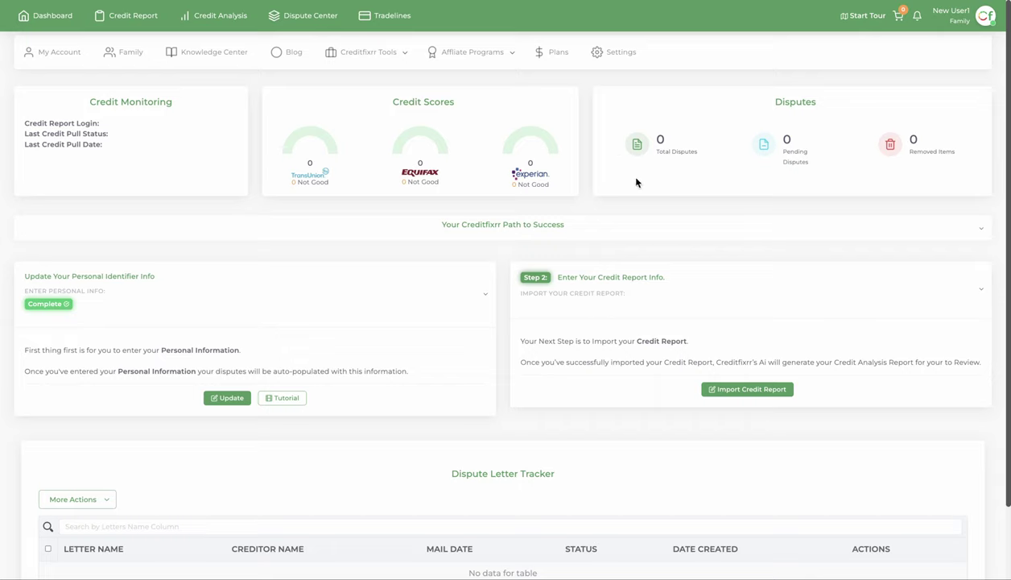
Review the Path to Success steps, social media channels and personal information details
click(542, 225)
click(667, 231)
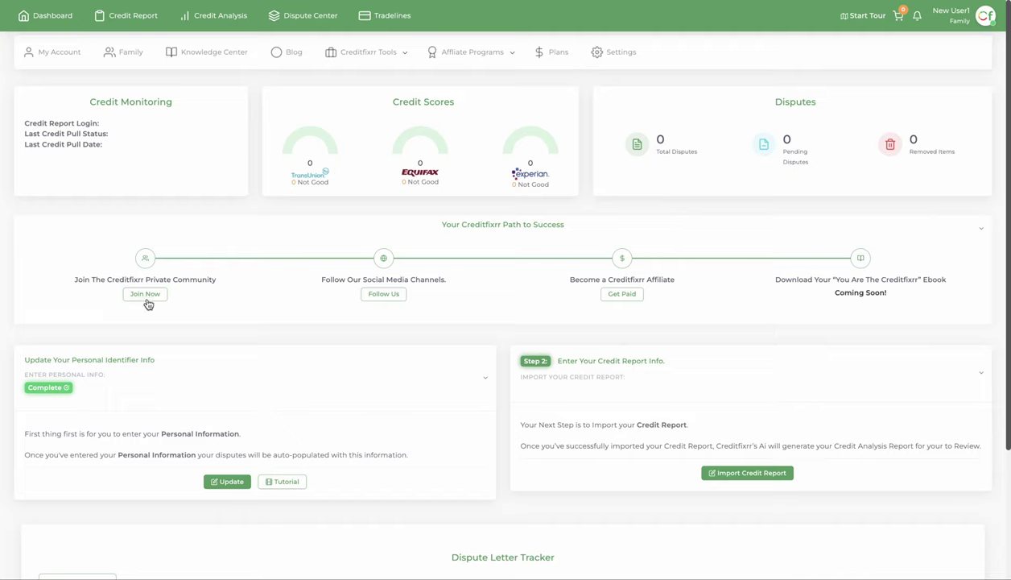
drag(74, 281, 222, 283)
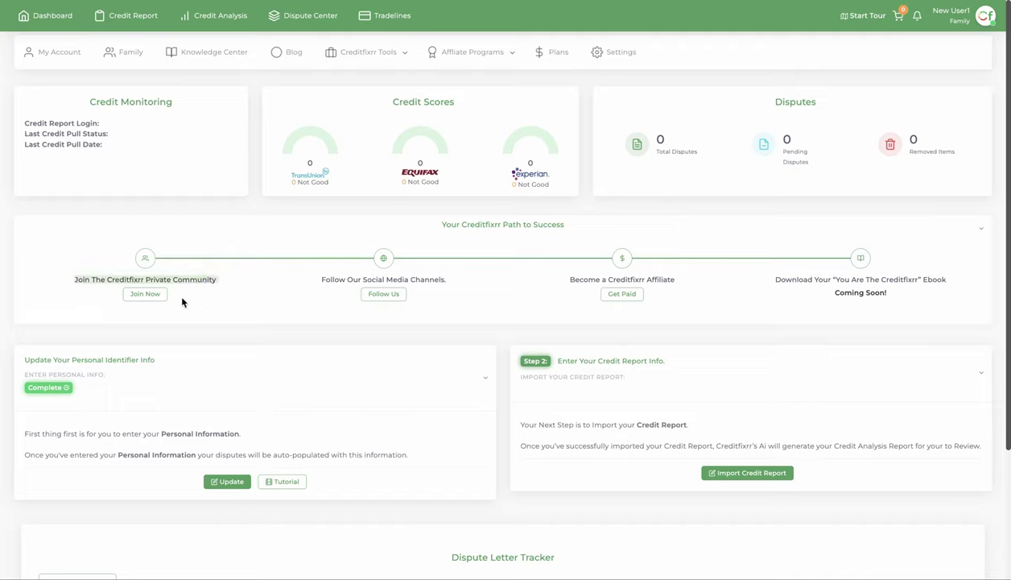
click(385, 293)
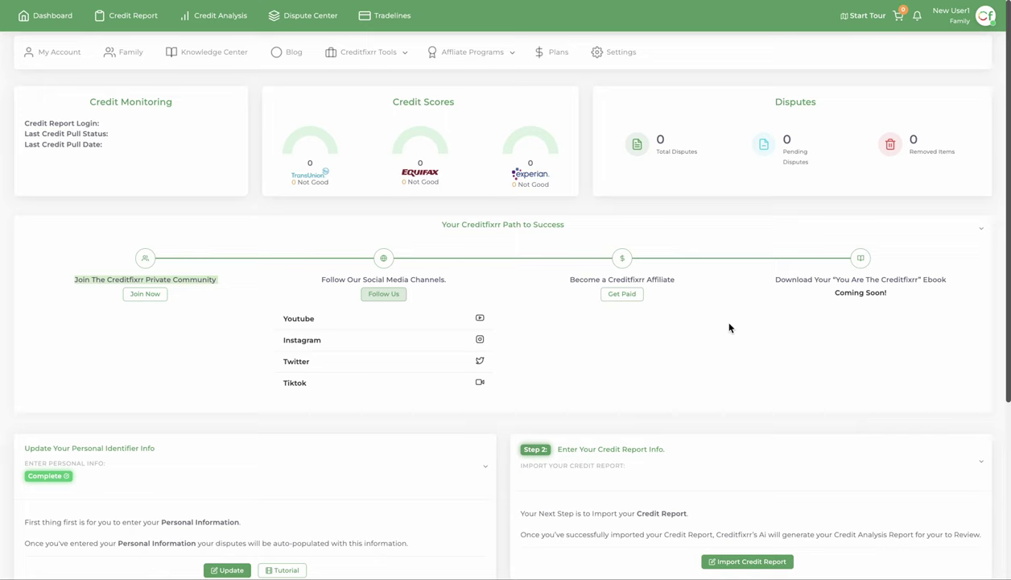
scroll(805, 161, down, 2)
scroll(926, 210, up, 2)
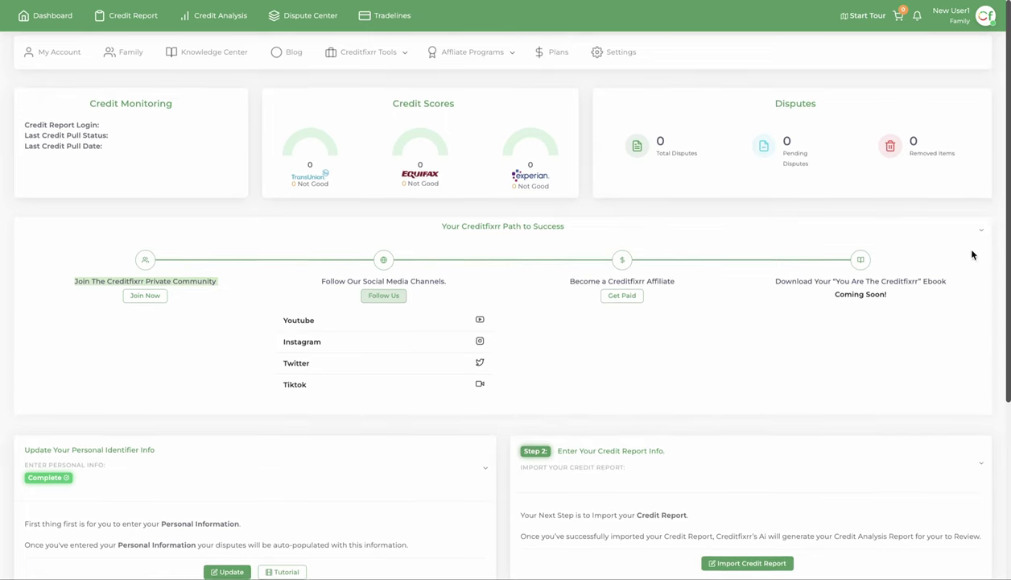
scroll(920, 234, down, 3)
click(977, 113)
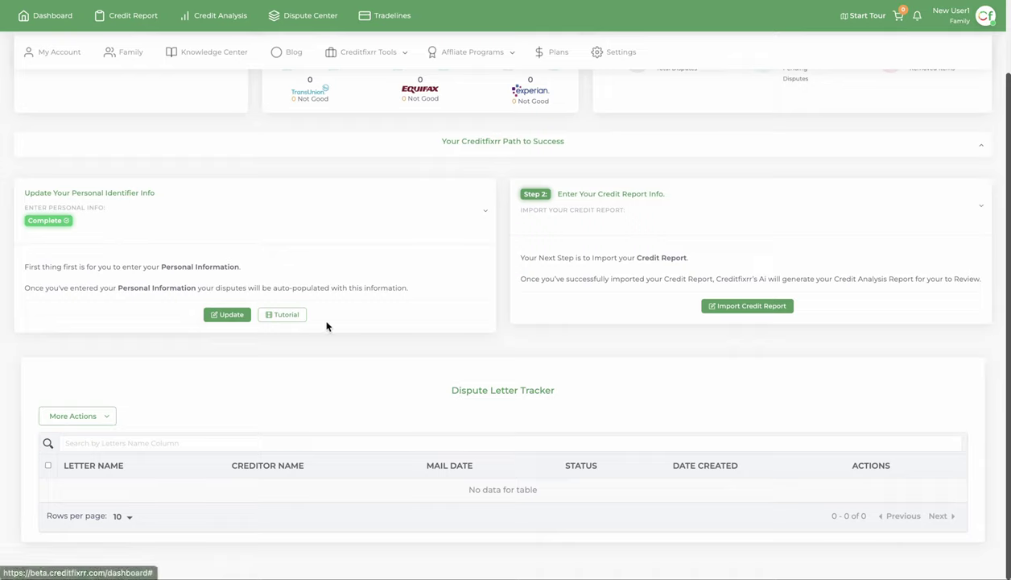
click(225, 315)
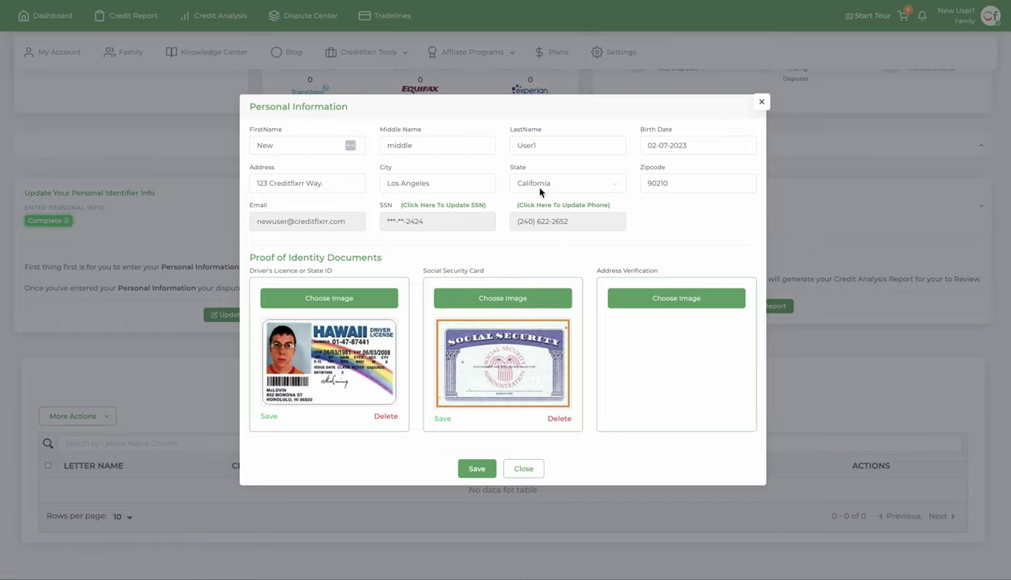
click(524, 469)
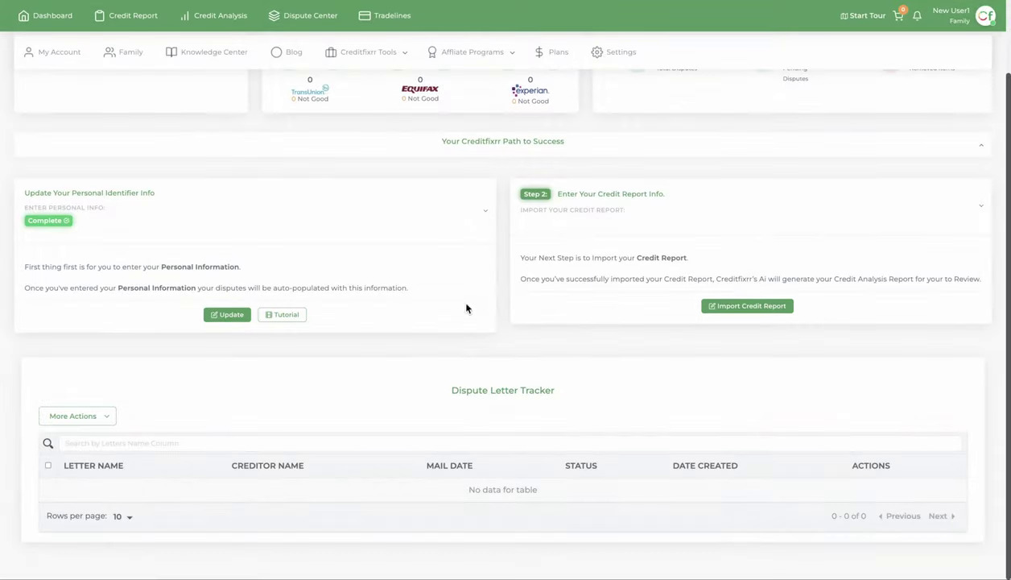
Enter the SmartCredit username, save the login details, and run the credit report import
click(724, 305)
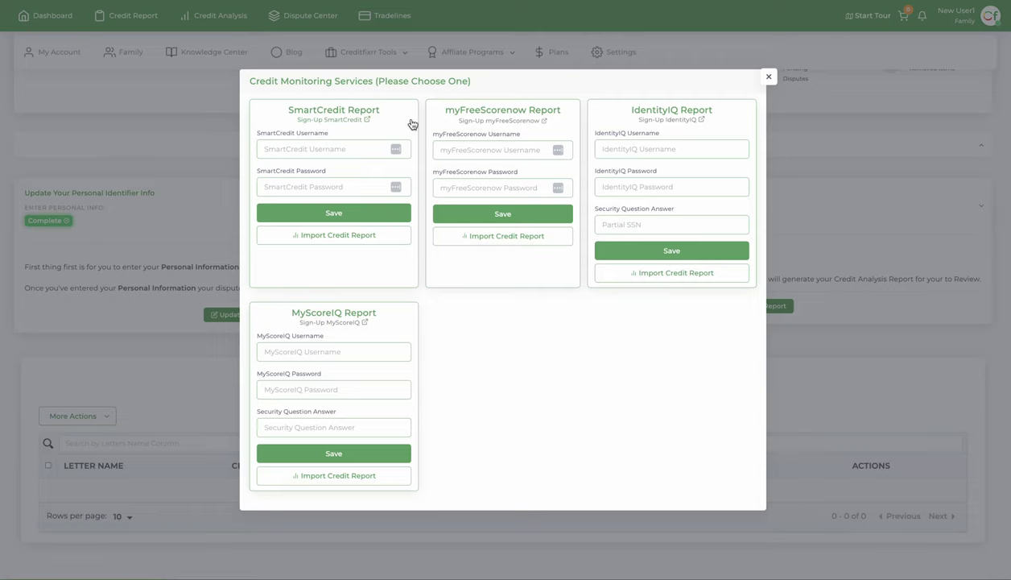
click(335, 149)
click(346, 218)
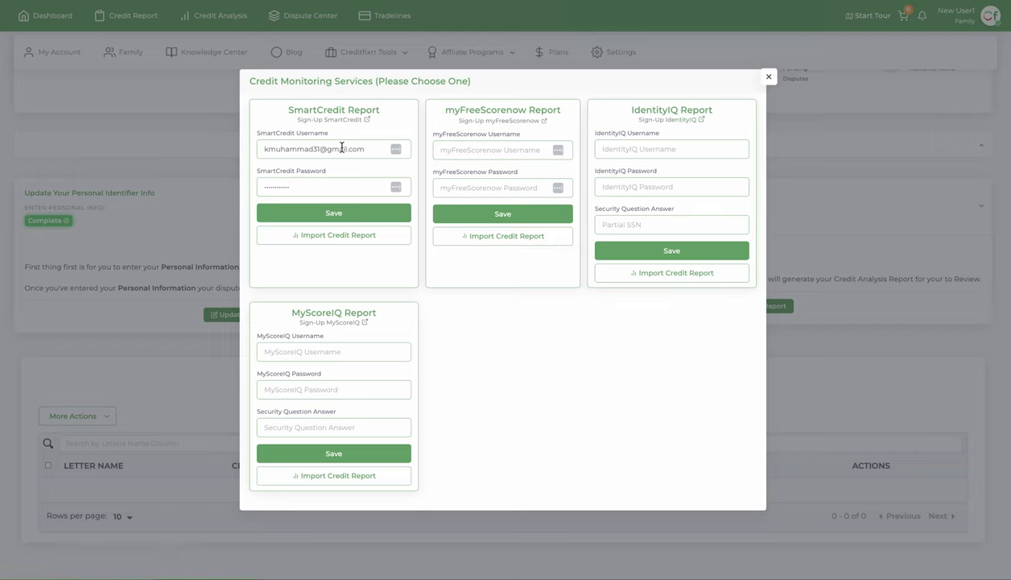
click(307, 213)
click(339, 236)
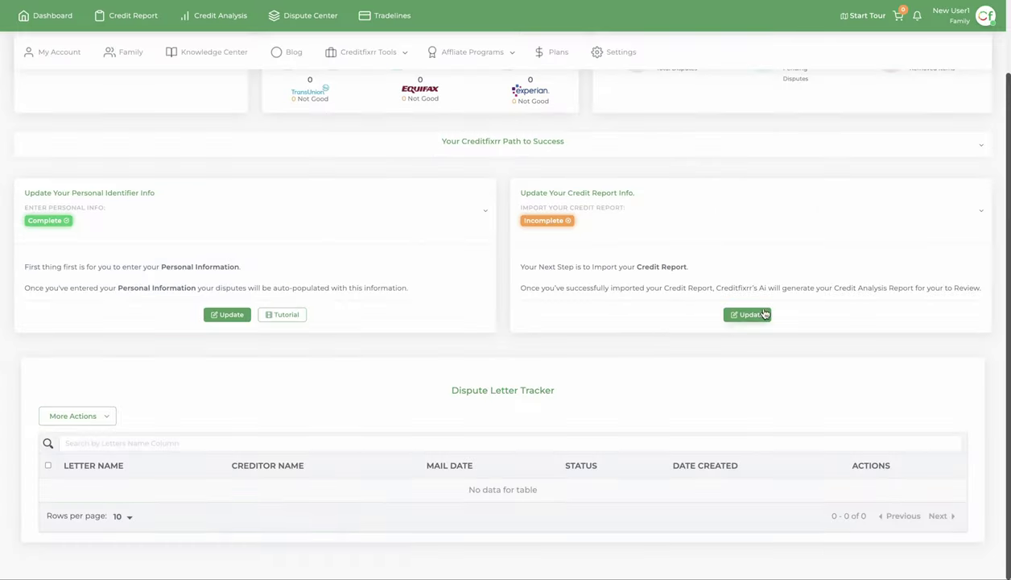
Enter the myFreeScorenow username and password and import the credit report
scroll(188, 201, up, 2)
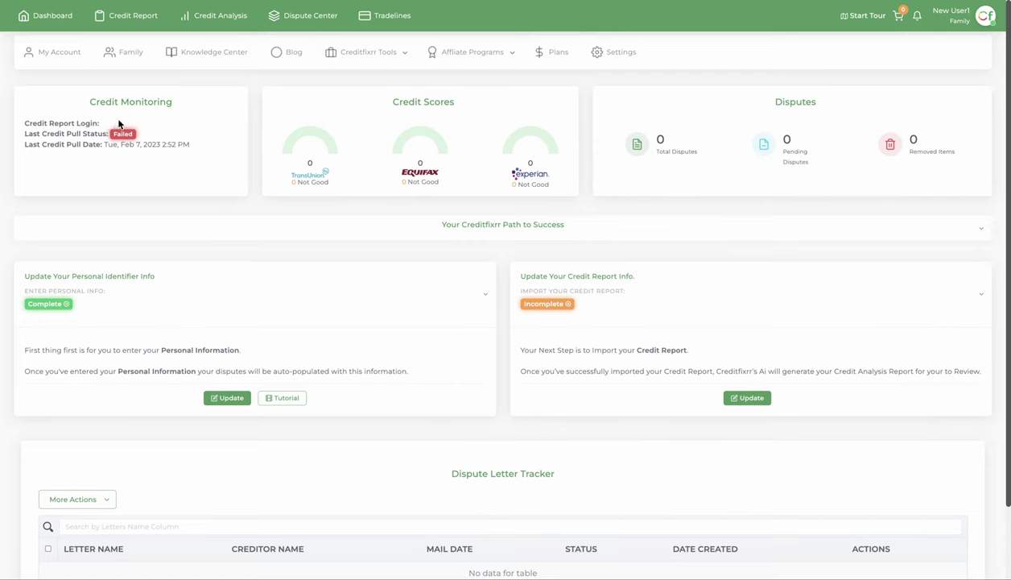
click(746, 397)
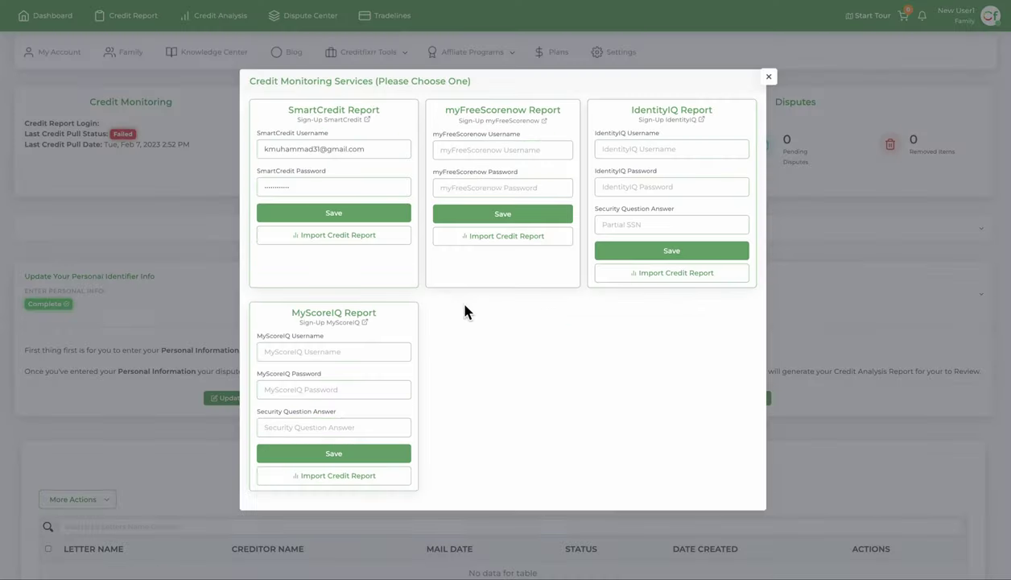
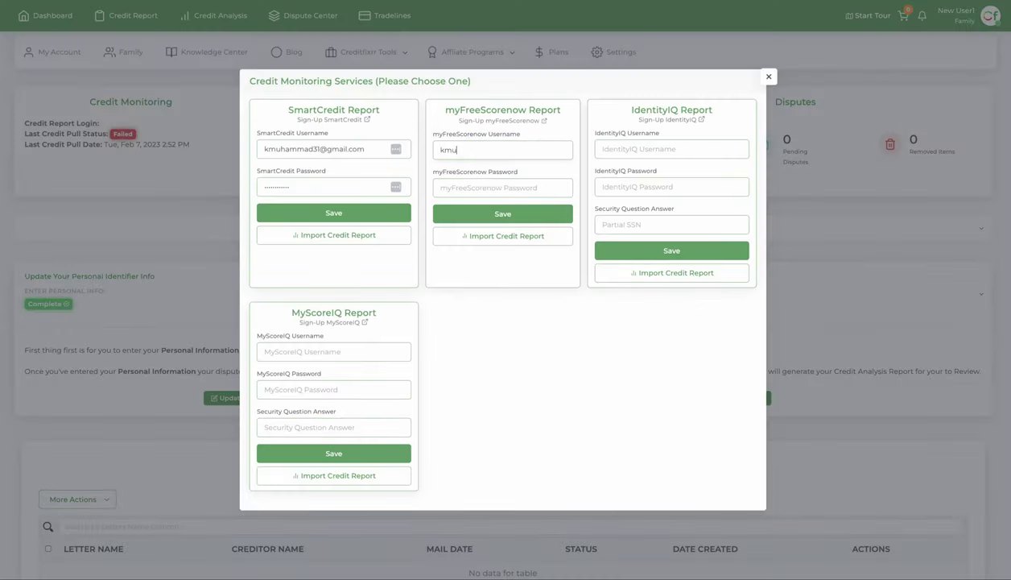
key(Tab)
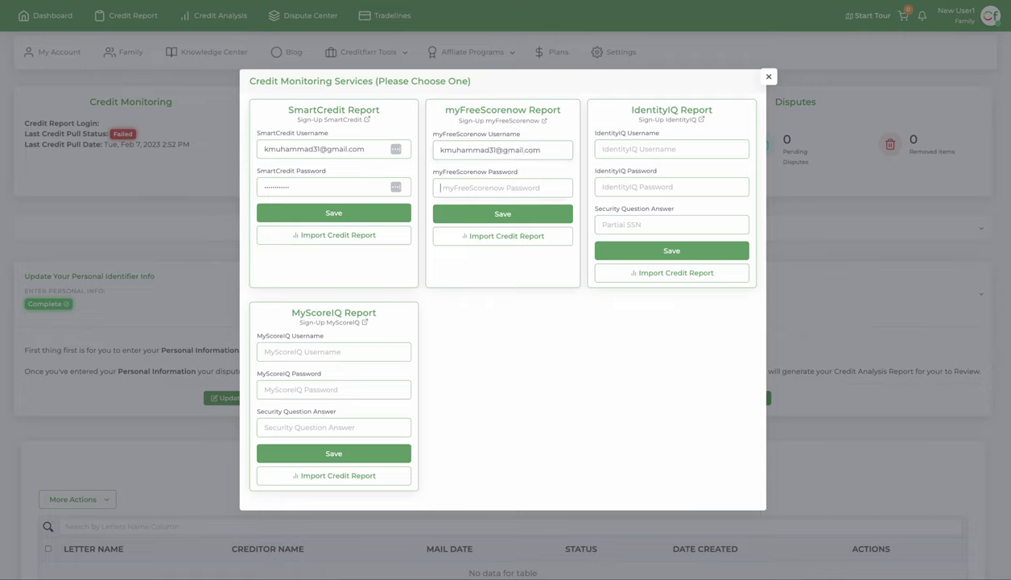
text(********)
click(483, 236)
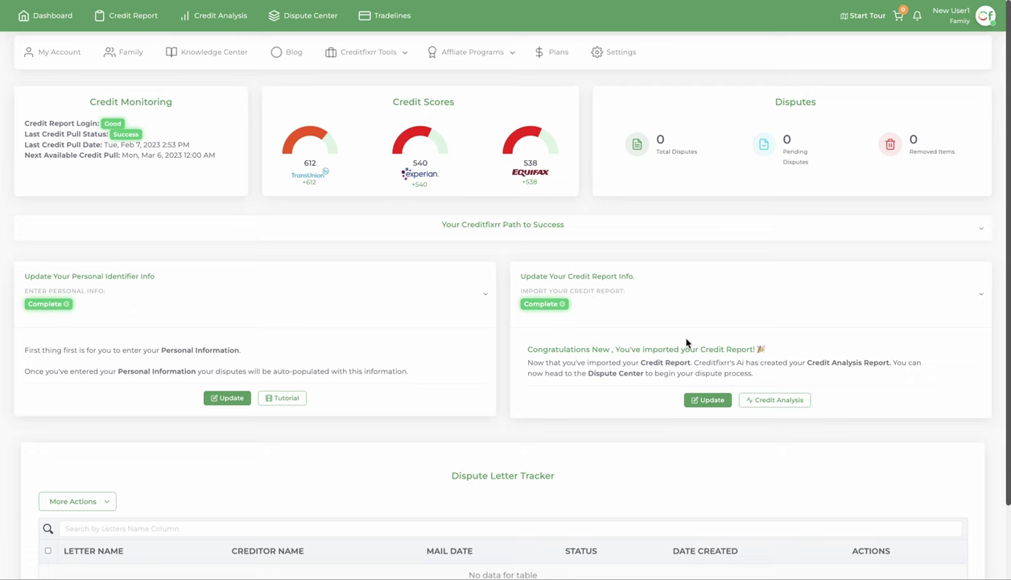
click(773, 399)
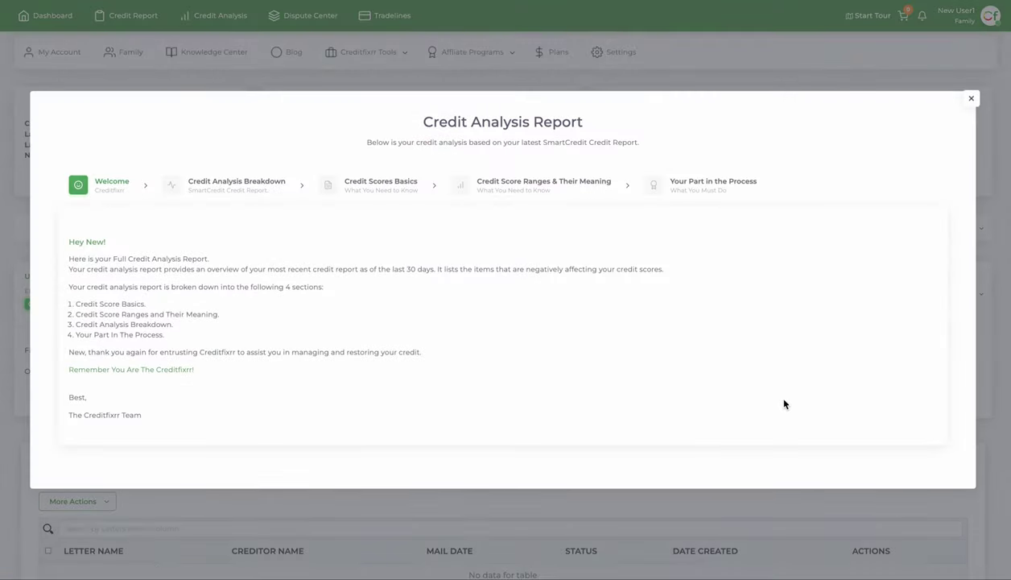
click(222, 183)
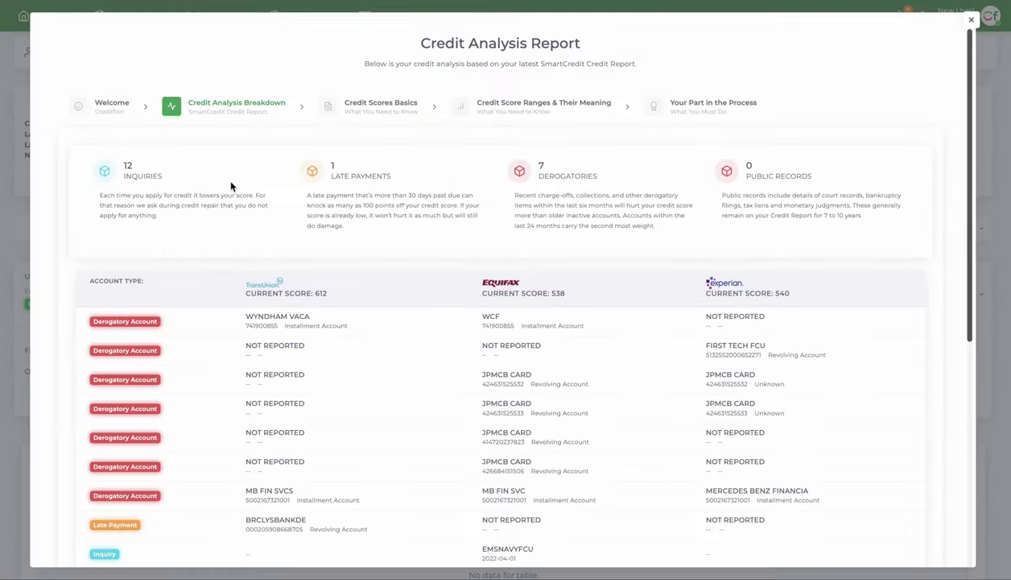
click(369, 103)
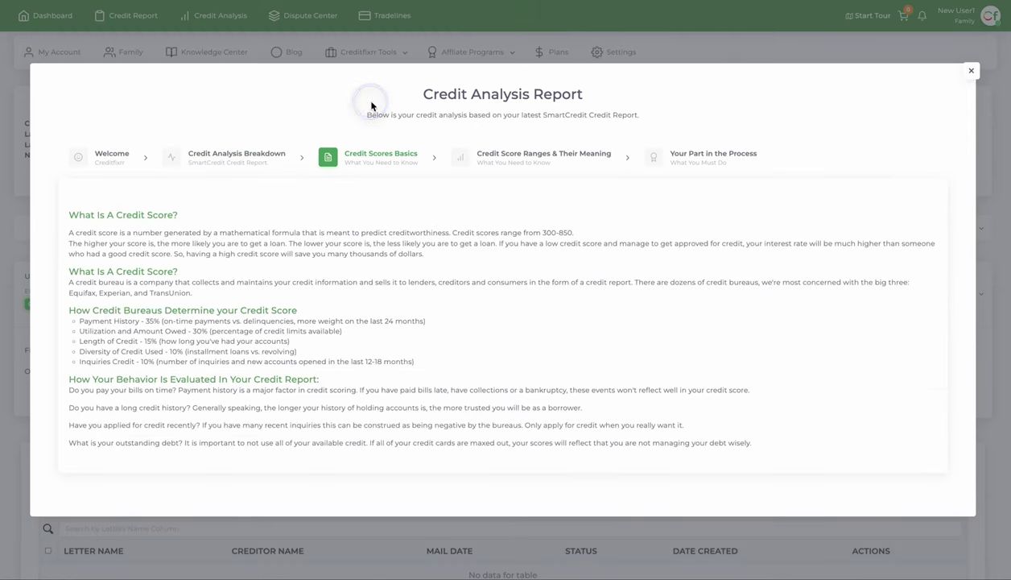
click(515, 156)
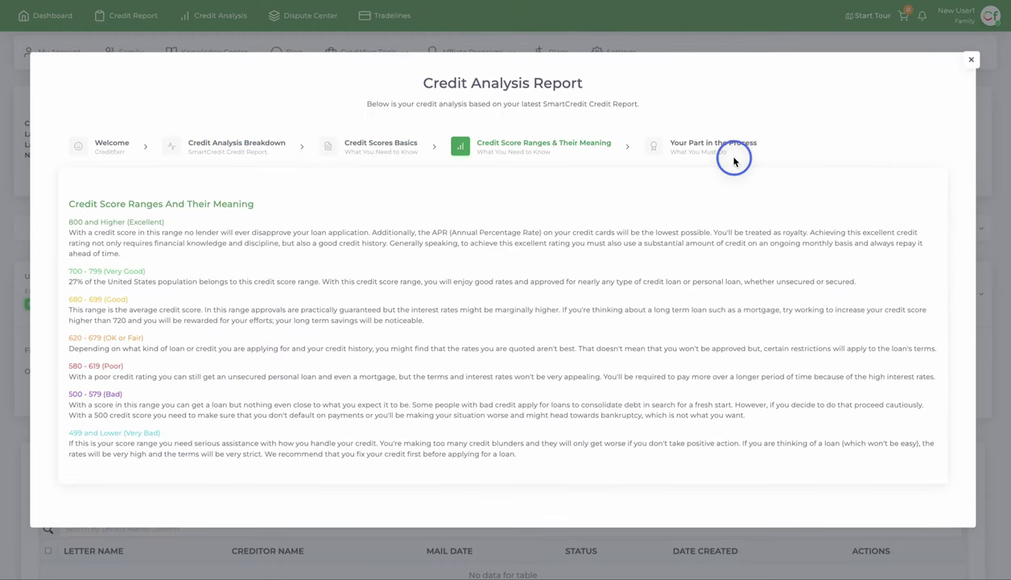
click(734, 161)
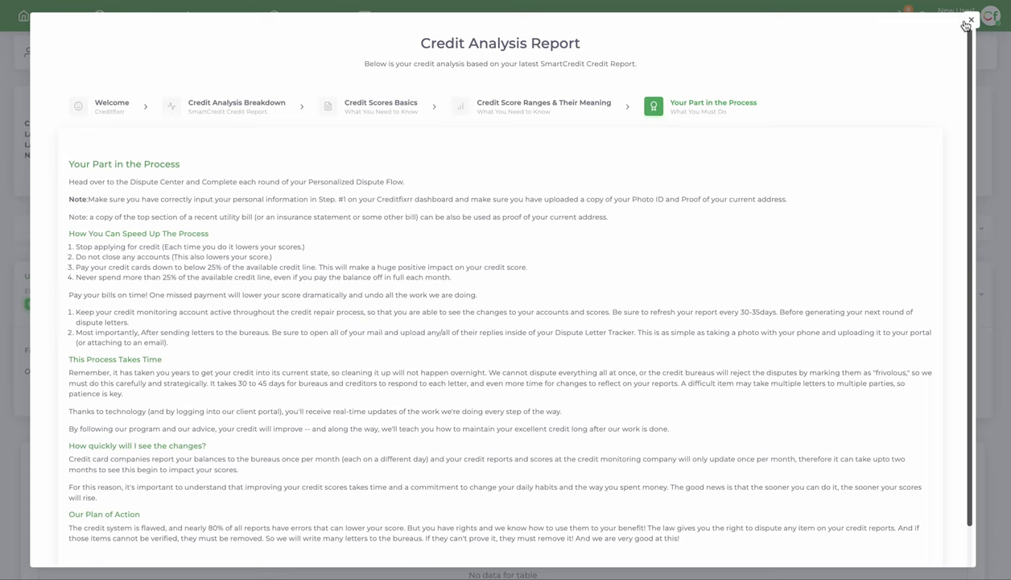
click(969, 23)
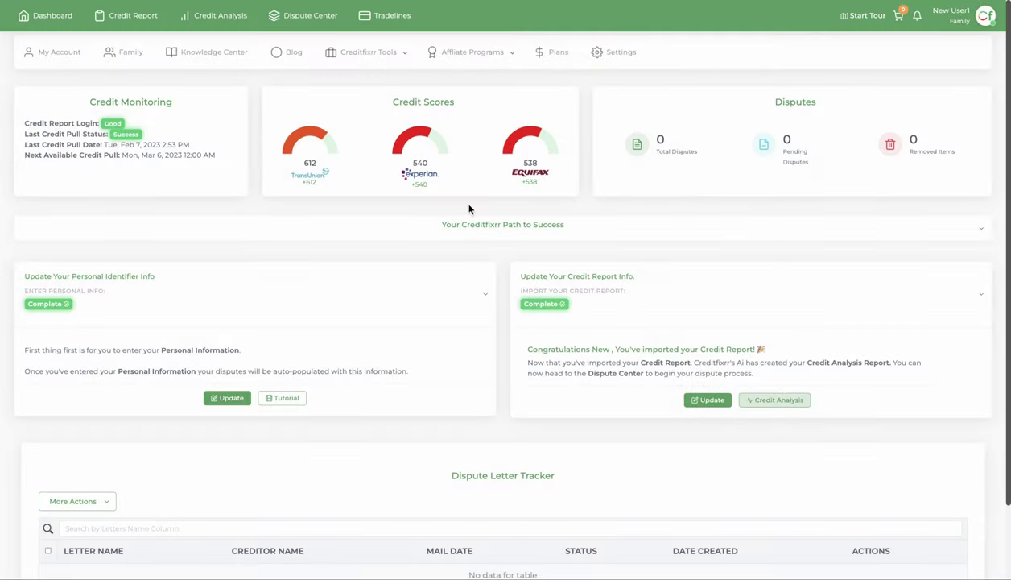
Open the Credit Report page and list all 46 accounts
click(129, 16)
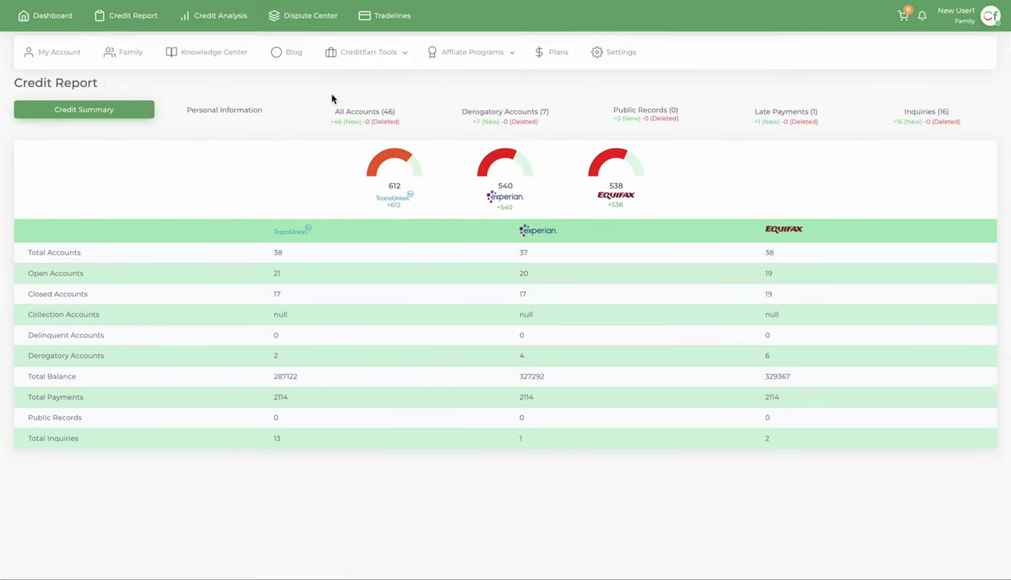
click(381, 119)
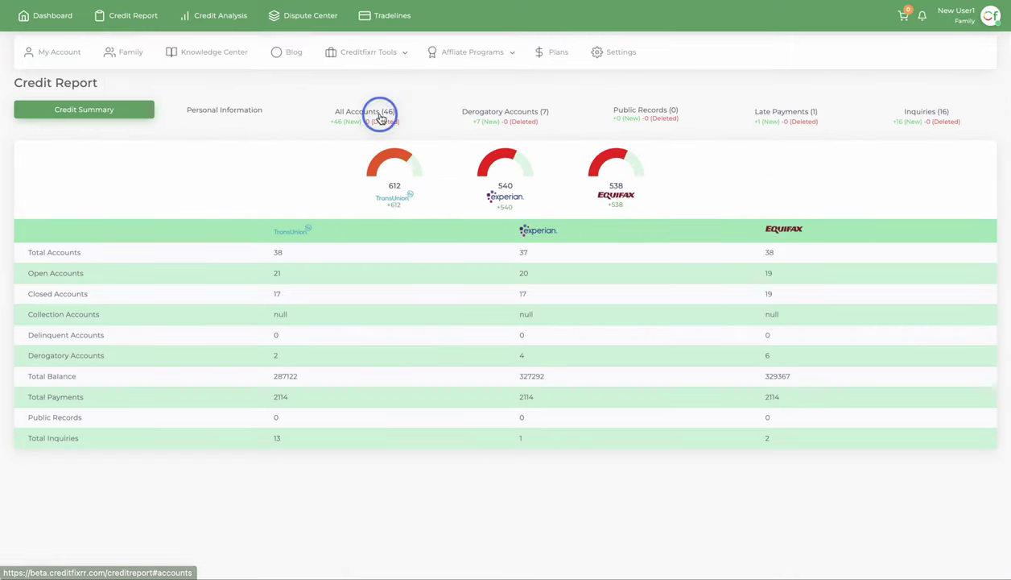
scroll(483, 258, down, 10)
scroll(561, 344, up, 10)
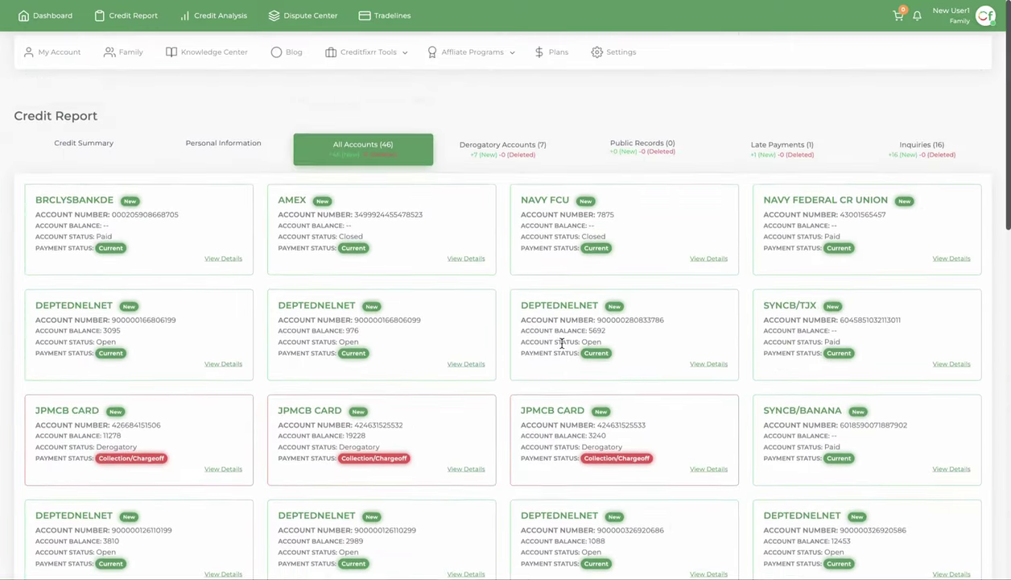
scroll(561, 344, down, 1)
Browse the 7 derogatory accounts, public records, 1 late payment and 16 inquiries
click(501, 113)
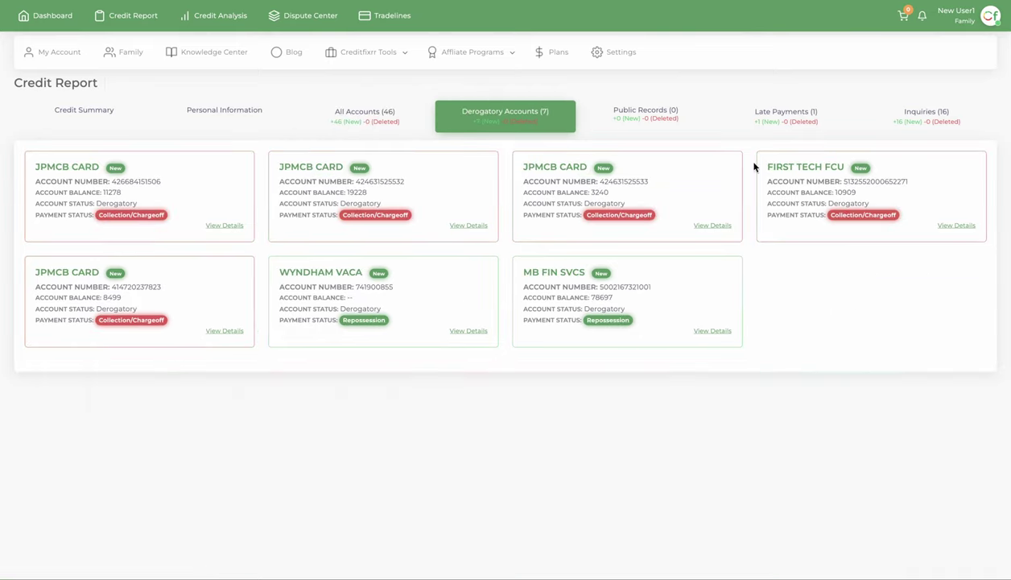
click(631, 119)
click(788, 117)
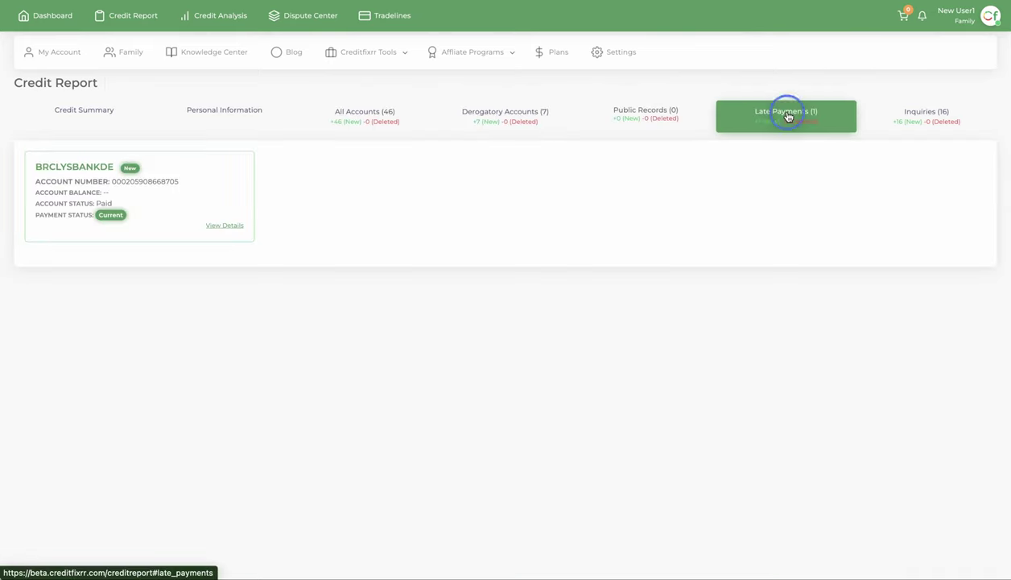
click(935, 119)
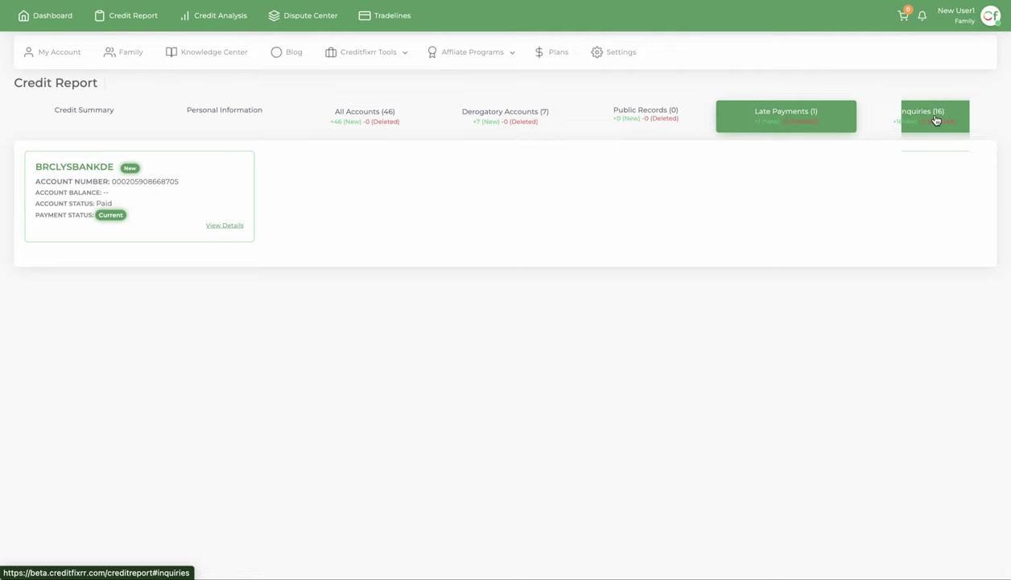
Return to the main dashboard showing scores 612, 540 and 538
click(62, 53)
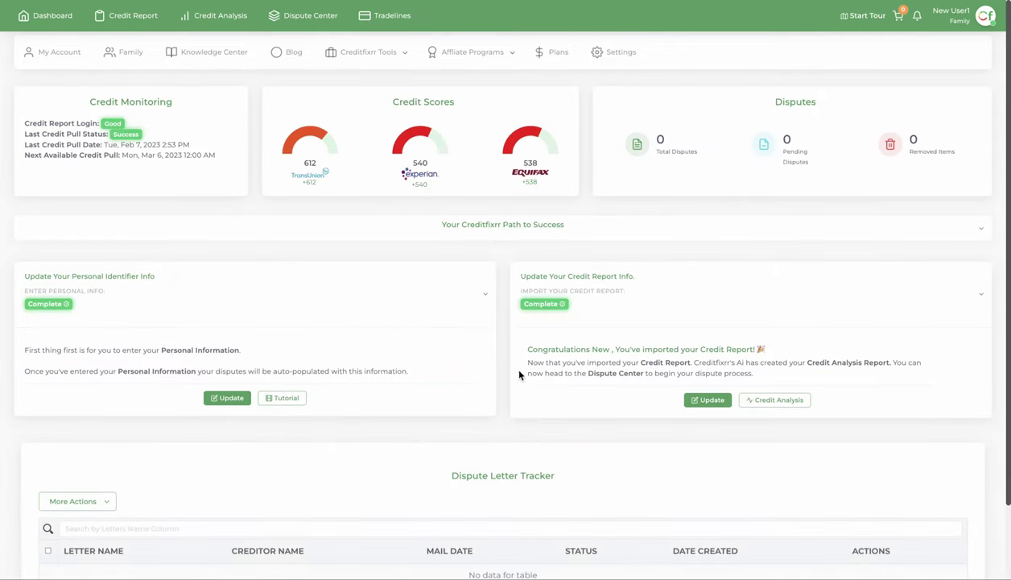